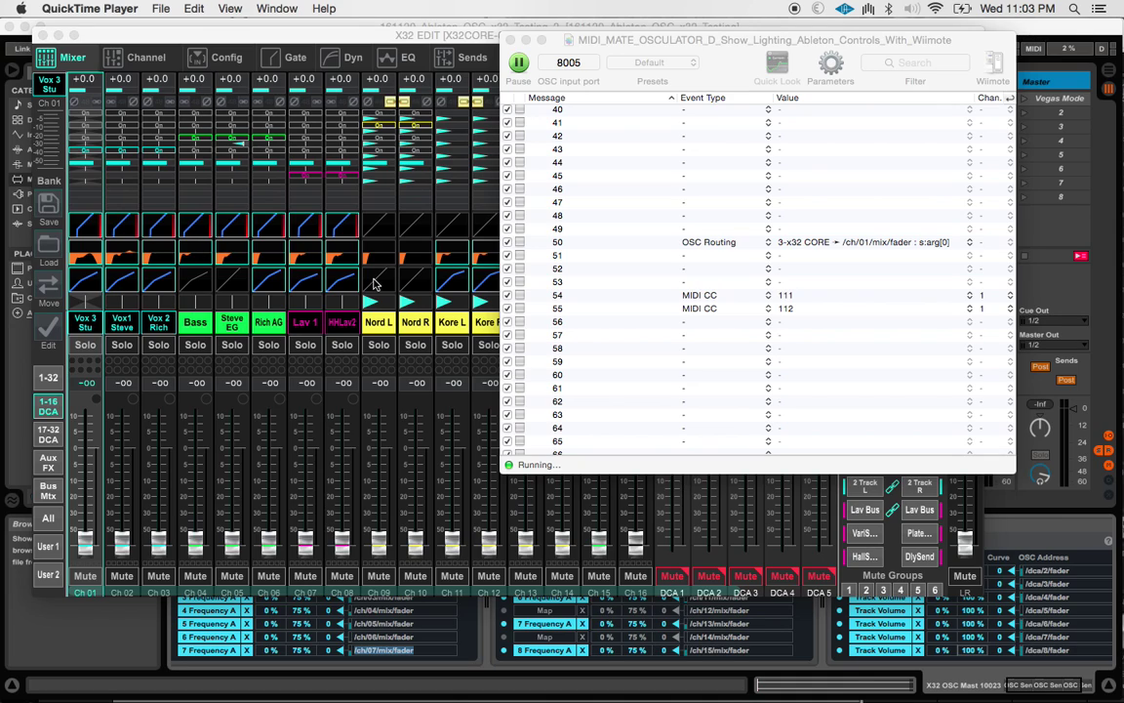
Bring the Ableton Live set in front of the X32 Edit and OSCulator windows
{"action": "left_click", "coordinate": [1060, 34]}
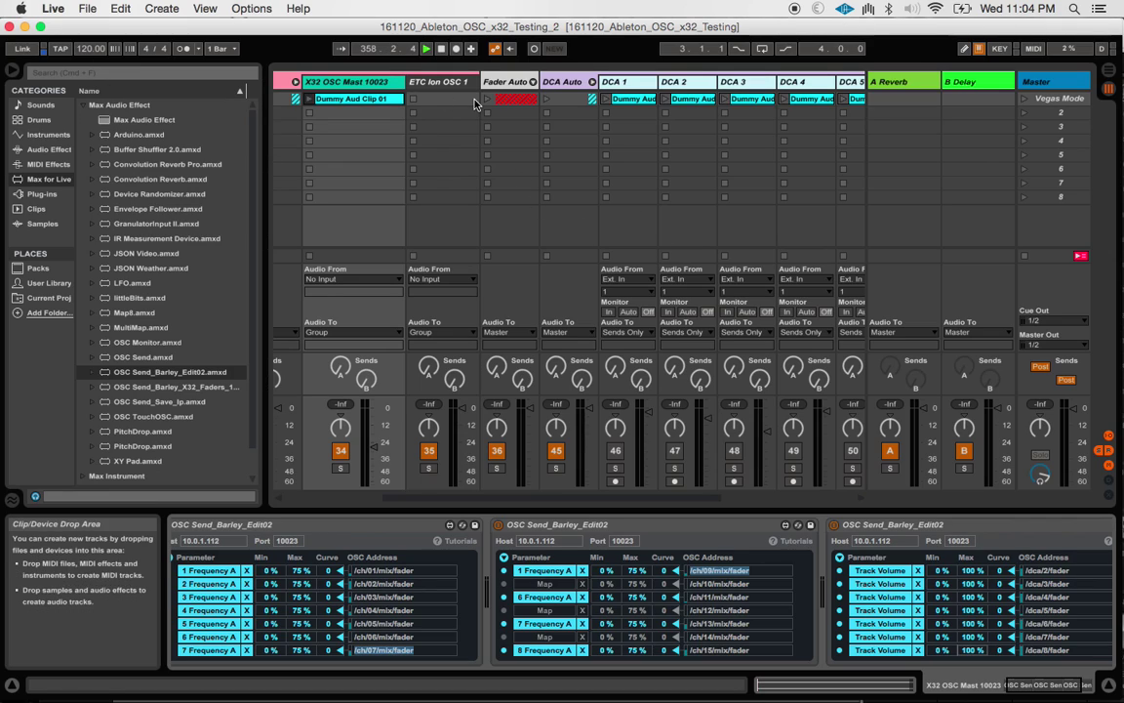
Stop playback and open the first OSC Send_Barley_Edit02 device in the Max editor
{"action": "left_click", "coordinate": [441, 49]}
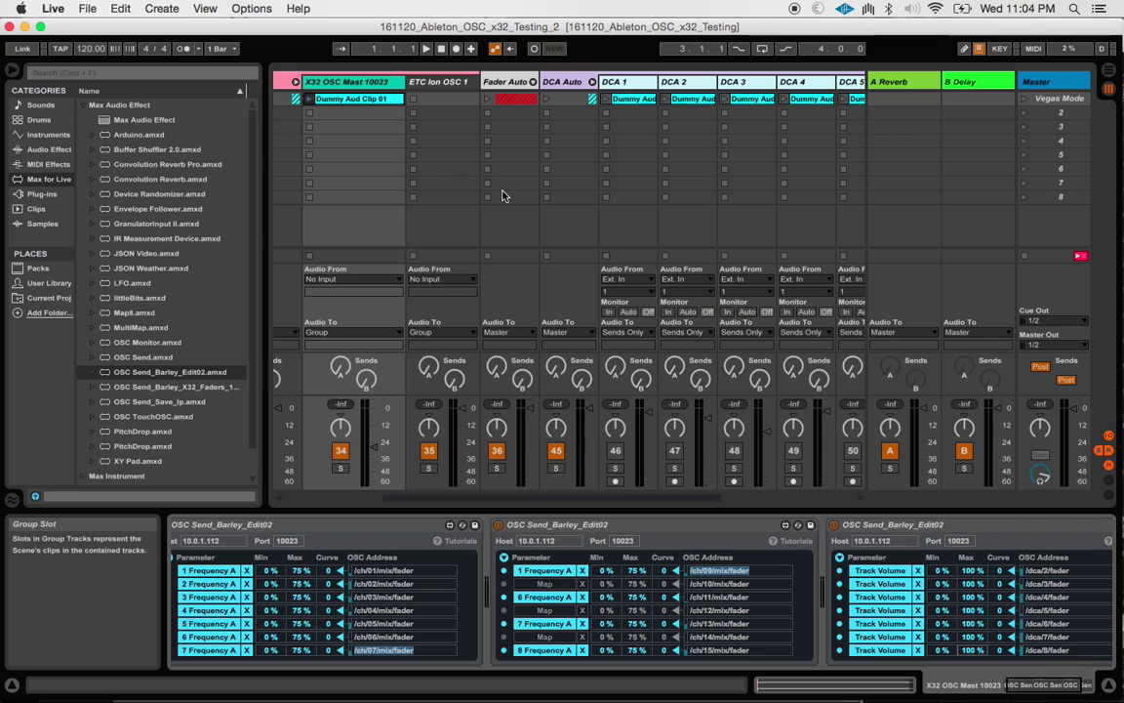
{"action": "left_click", "coordinate": [362, 528]}
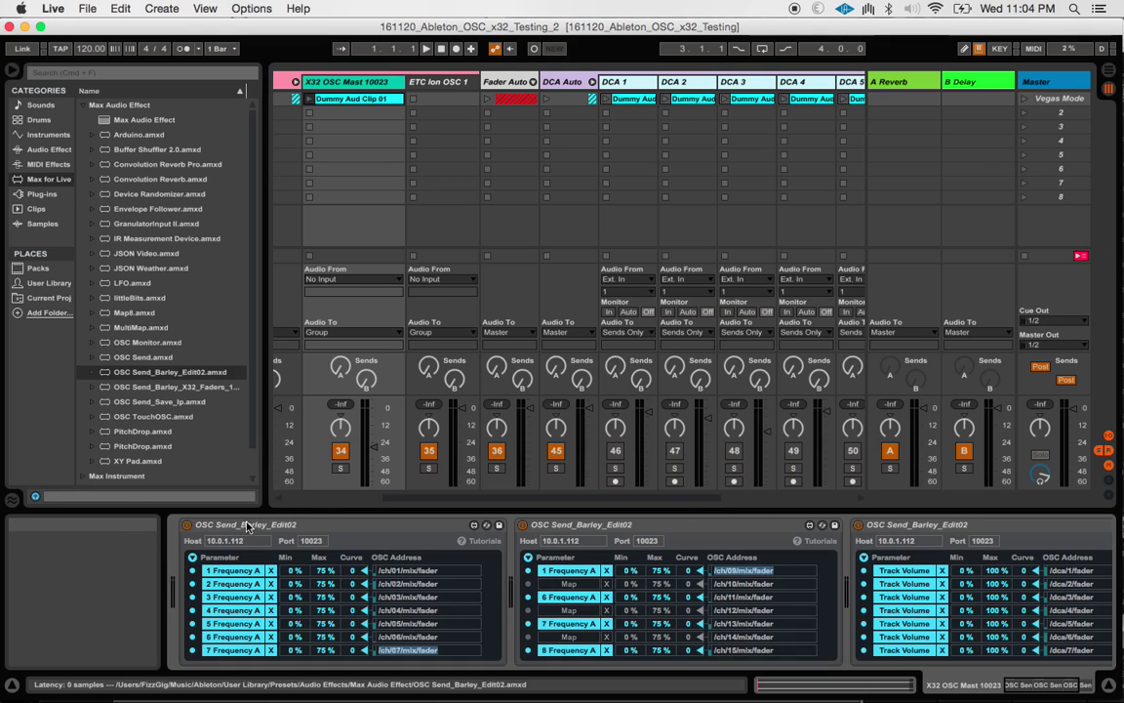
{"action": "left_click", "coordinate": [474, 527]}
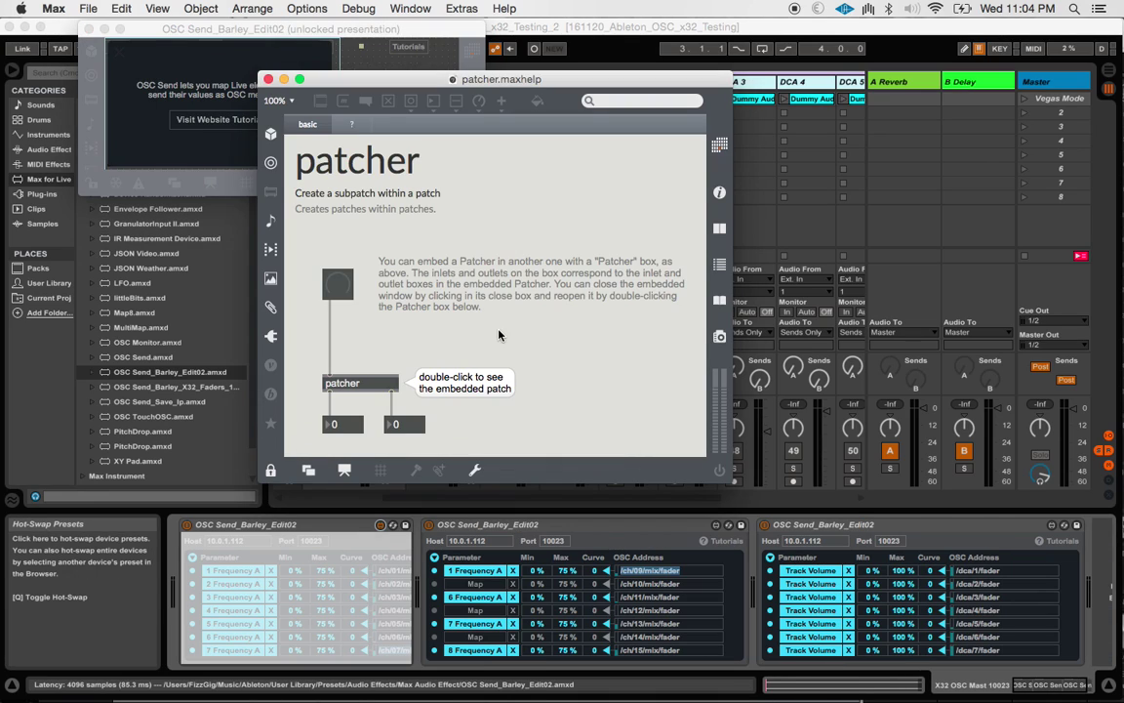
Close the help page, leave Presentation Mode and enlarge the window to show the whole patch
{"action": "left_click", "coordinate": [267, 80]}
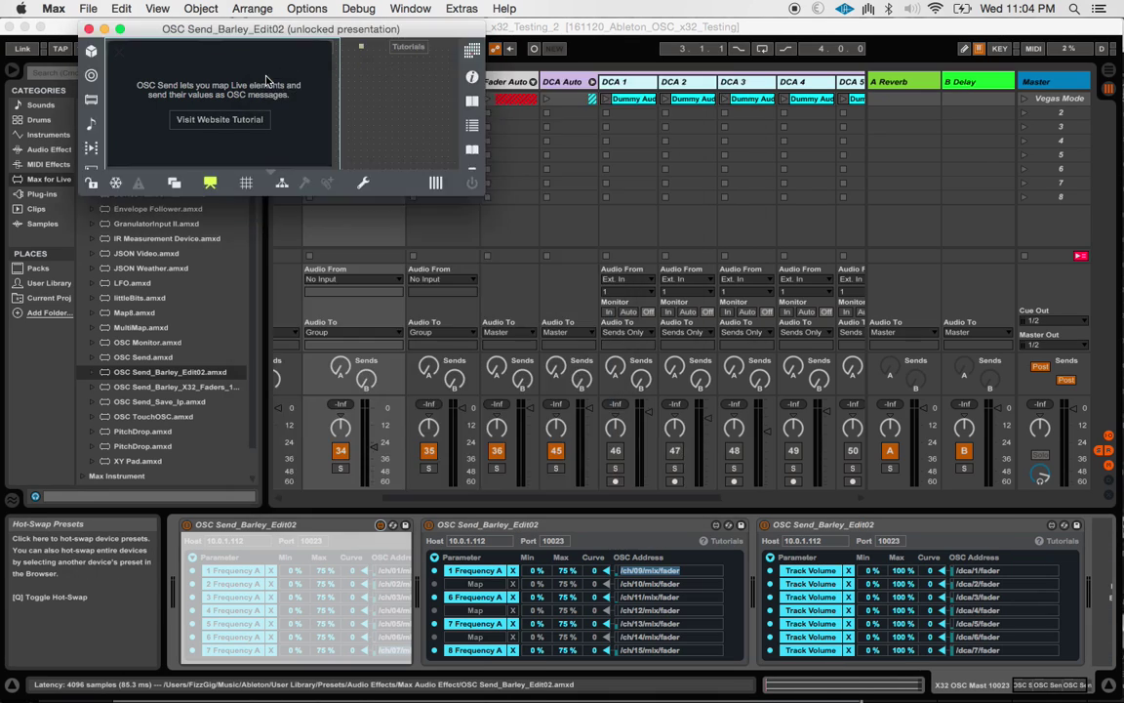
{"action": "left_click", "coordinate": [210, 182]}
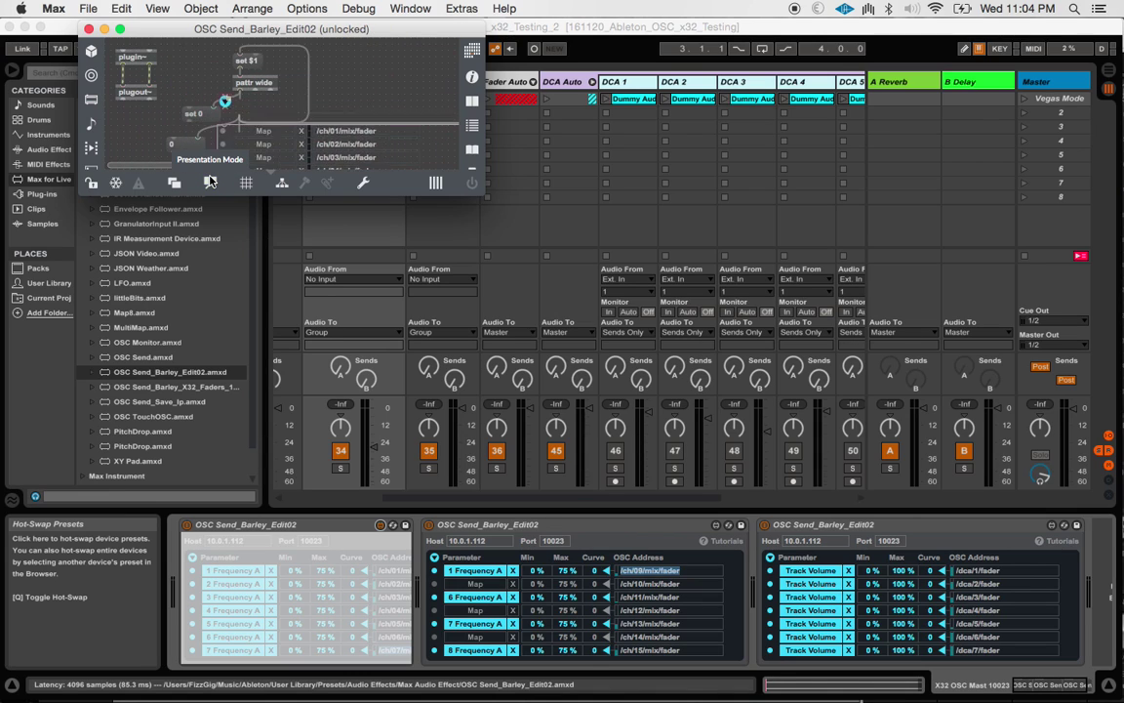
{"action": "left_click_drag", "start_coordinate": [481, 191], "coordinate": [792, 546]}
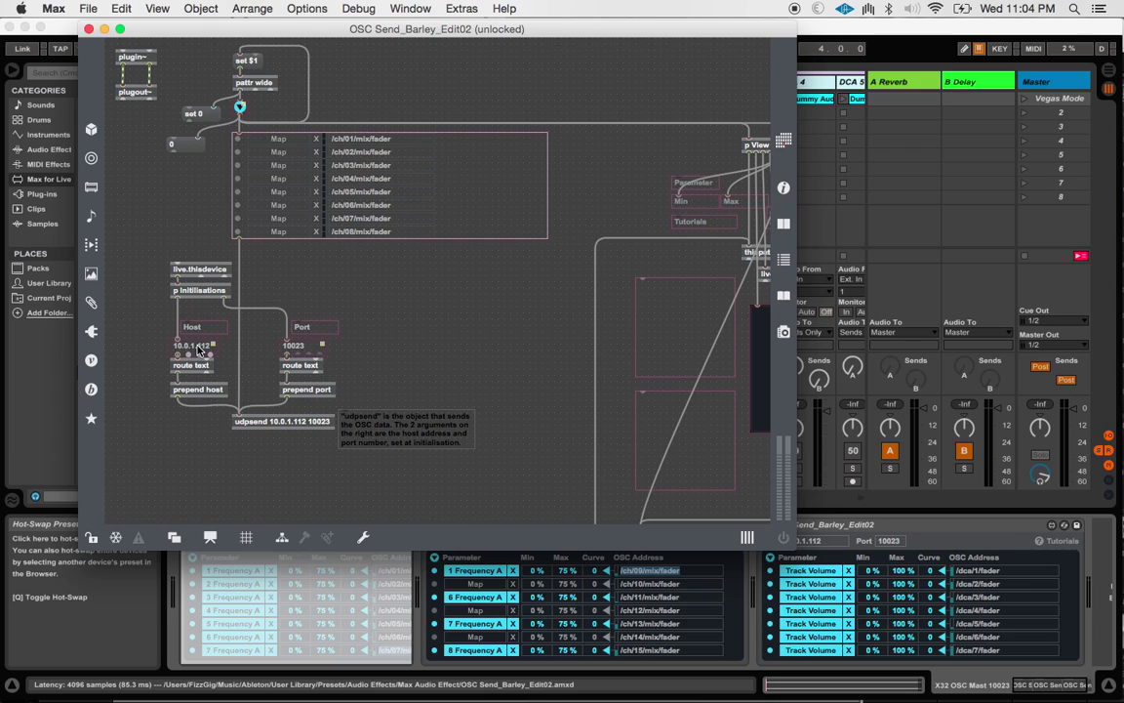
{"action": "left_click", "coordinate": [199, 348]}
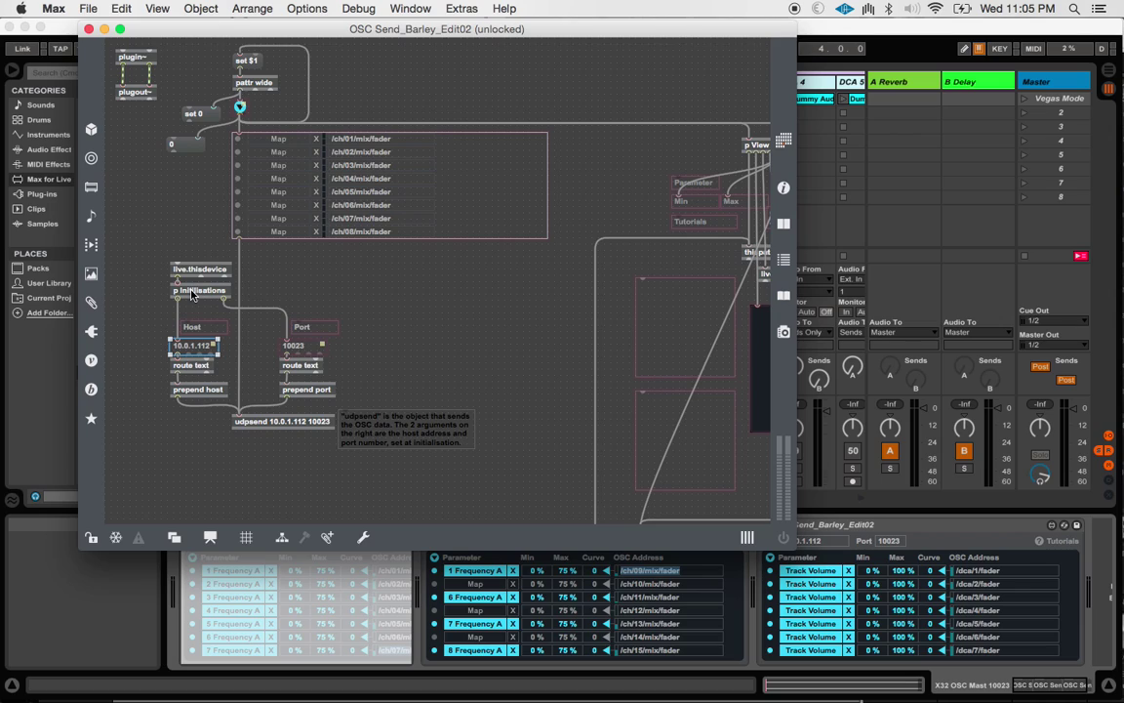
Inspect the p initialisations object's arguments, then lock the patcher
{"action": "left_click", "coordinate": [192, 294]}
{"action": "right_click", "coordinate": [193, 294]}
{"action": "left_click", "coordinate": [136, 281]}
{"action": "left_click", "coordinate": [171, 291]}
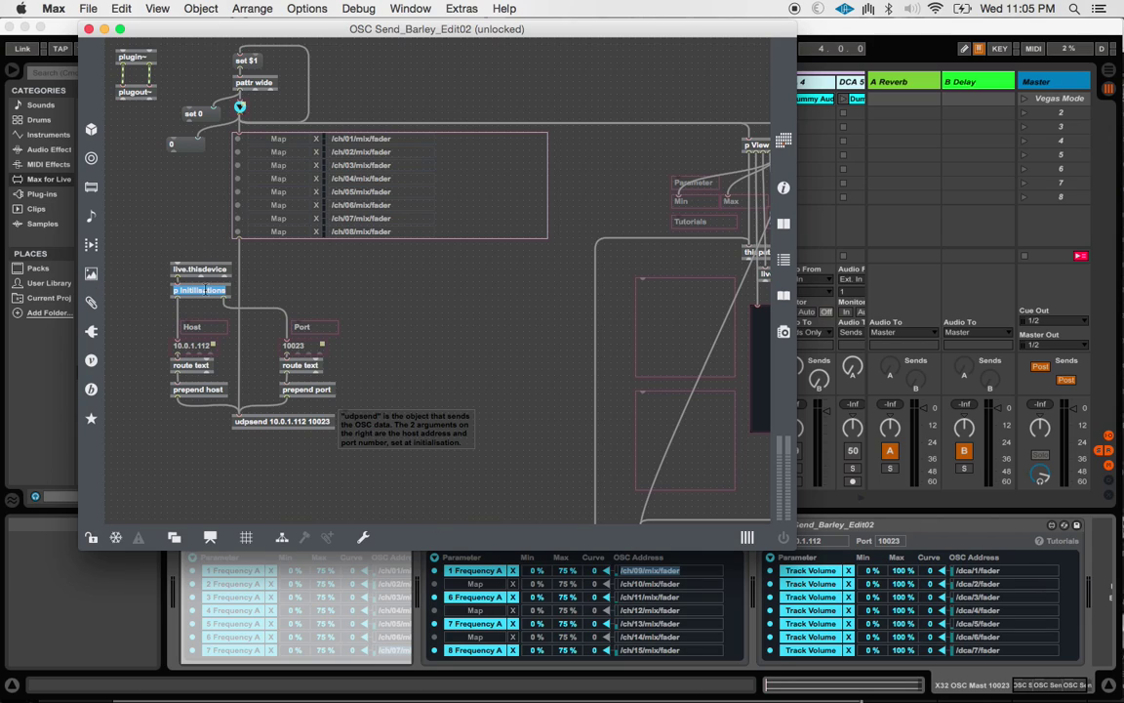
{"action": "left_click", "coordinate": [129, 338]}
{"action": "left_click", "coordinate": [91, 537]}
Open the Initialisations subpatch setting host 10.0.1.112 and port 10023, then close it
{"action": "double_click", "coordinate": [200, 291]}
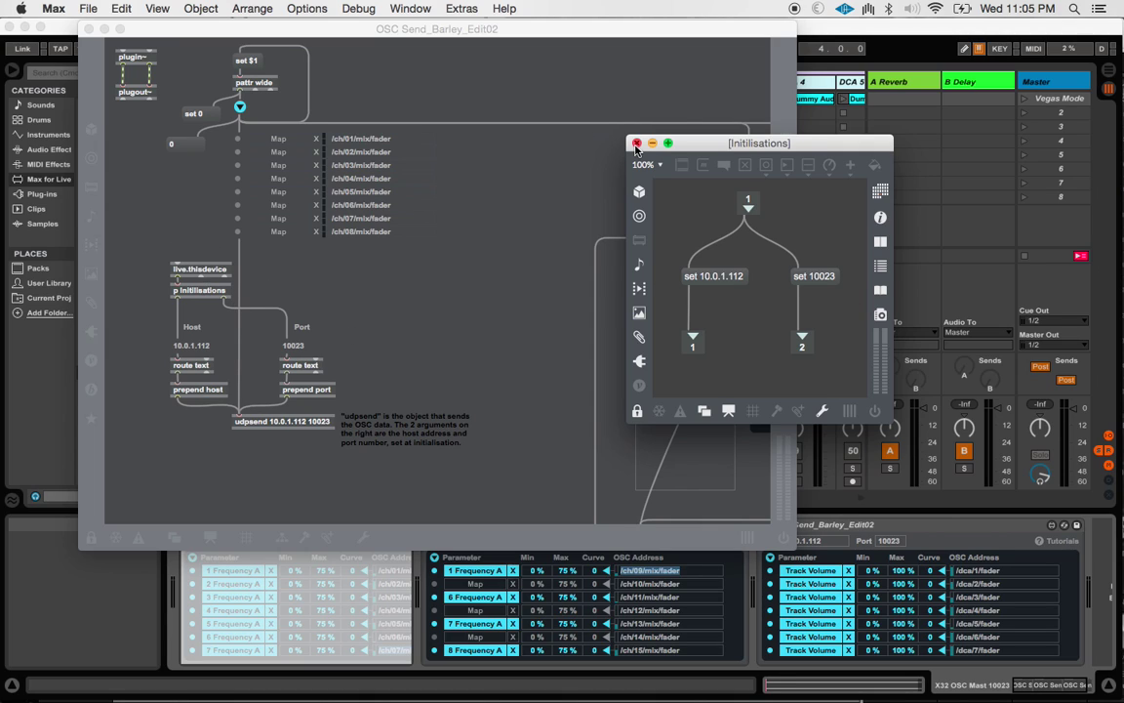
{"action": "key", "text": "super+w"}
{"action": "left_click", "coordinate": [87, 29]}
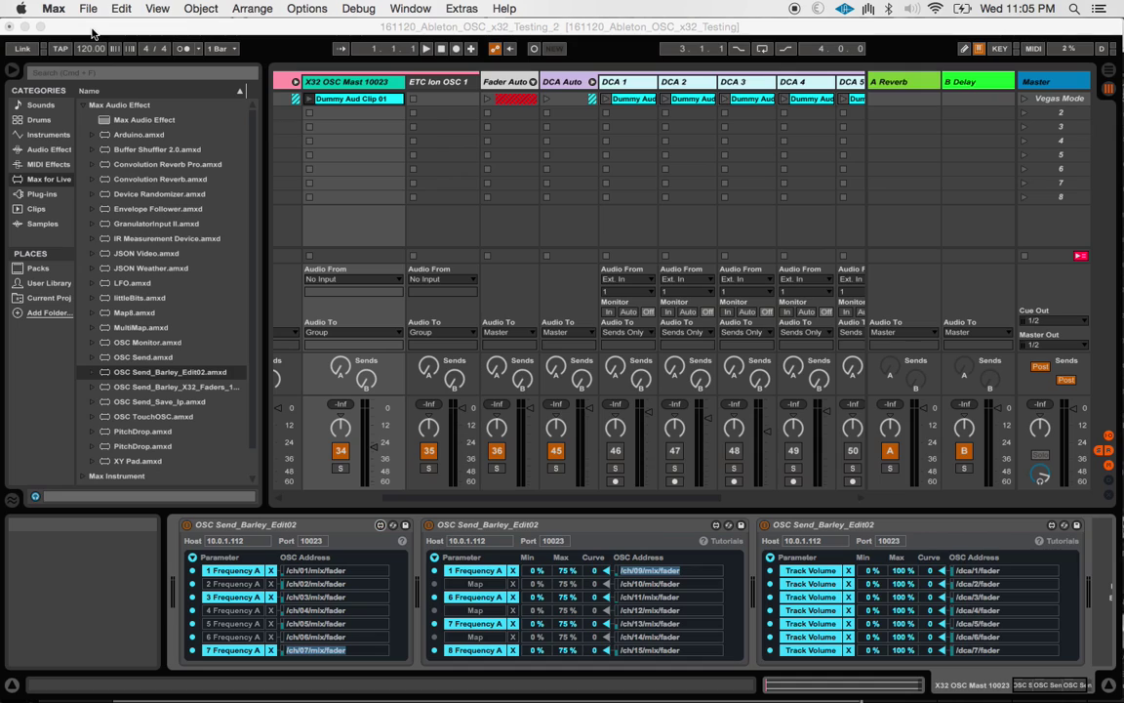
{"action": "left_click", "coordinate": [257, 533]}
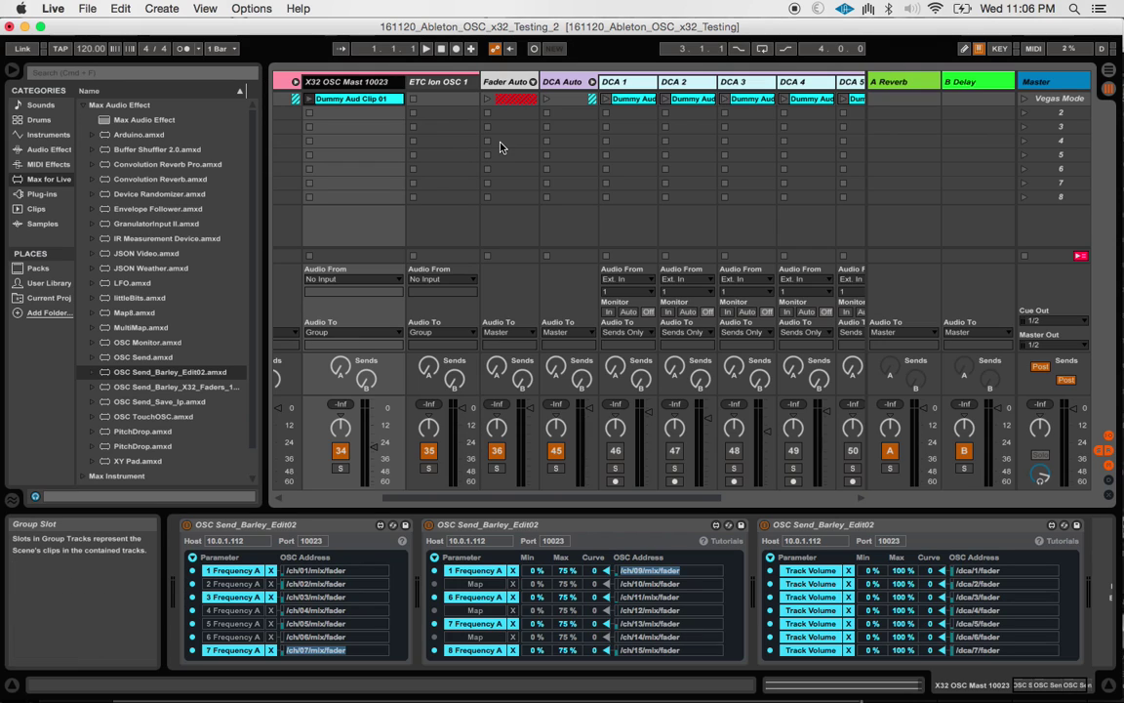
{"action": "scroll", "coordinate": [500, 147], "scroll_direction": "right", "scroll_amount": 5}
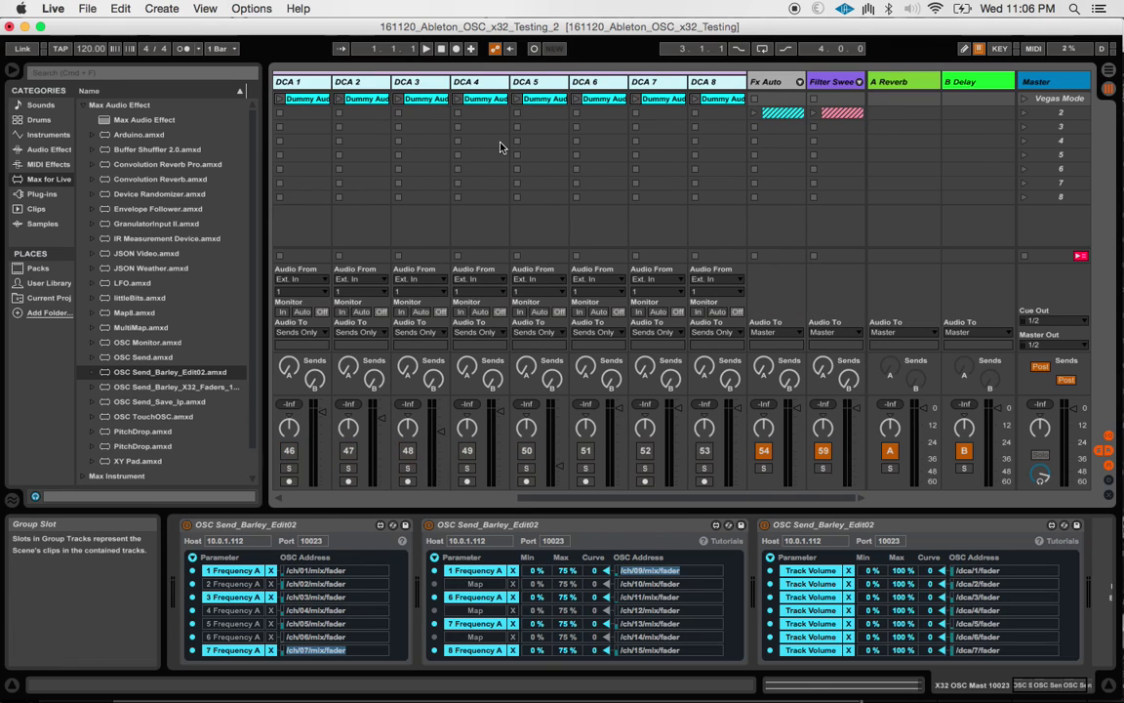
{"action": "scroll", "coordinate": [468, 139], "scroll_direction": "left", "scroll_amount": 5}
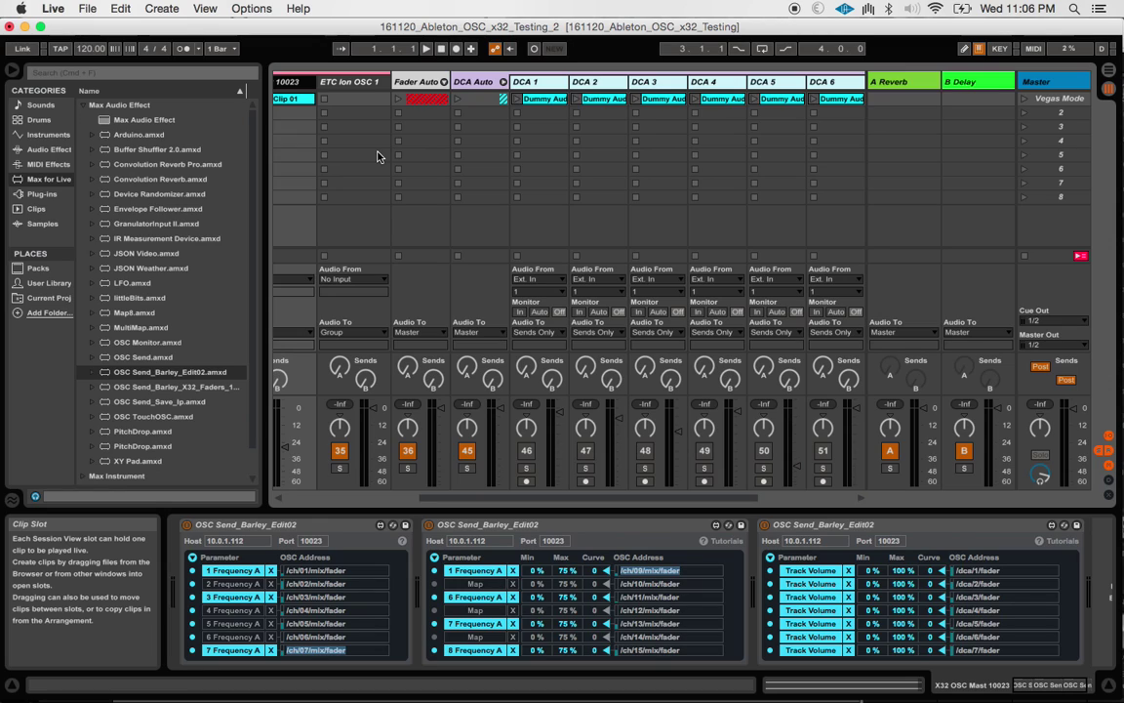
Open the DCA 1 clip in Clip View to show its volume envelope
{"action": "double_click", "coordinate": [536, 101]}
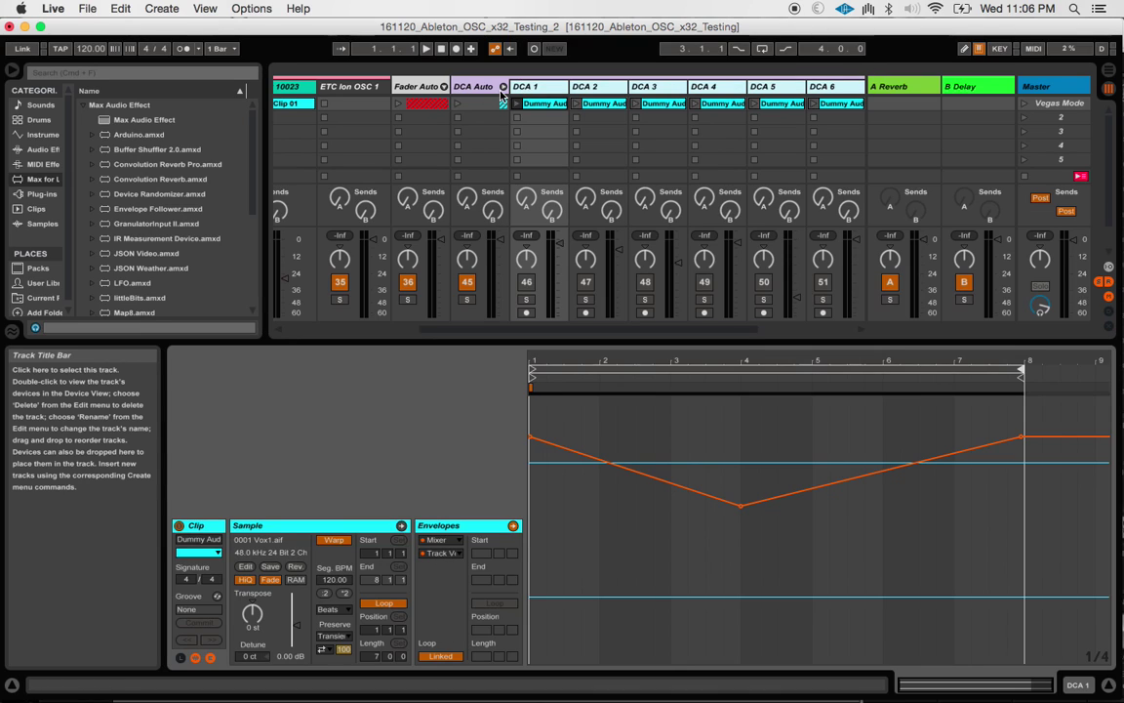
{"action": "right_click", "coordinate": [789, 138]}
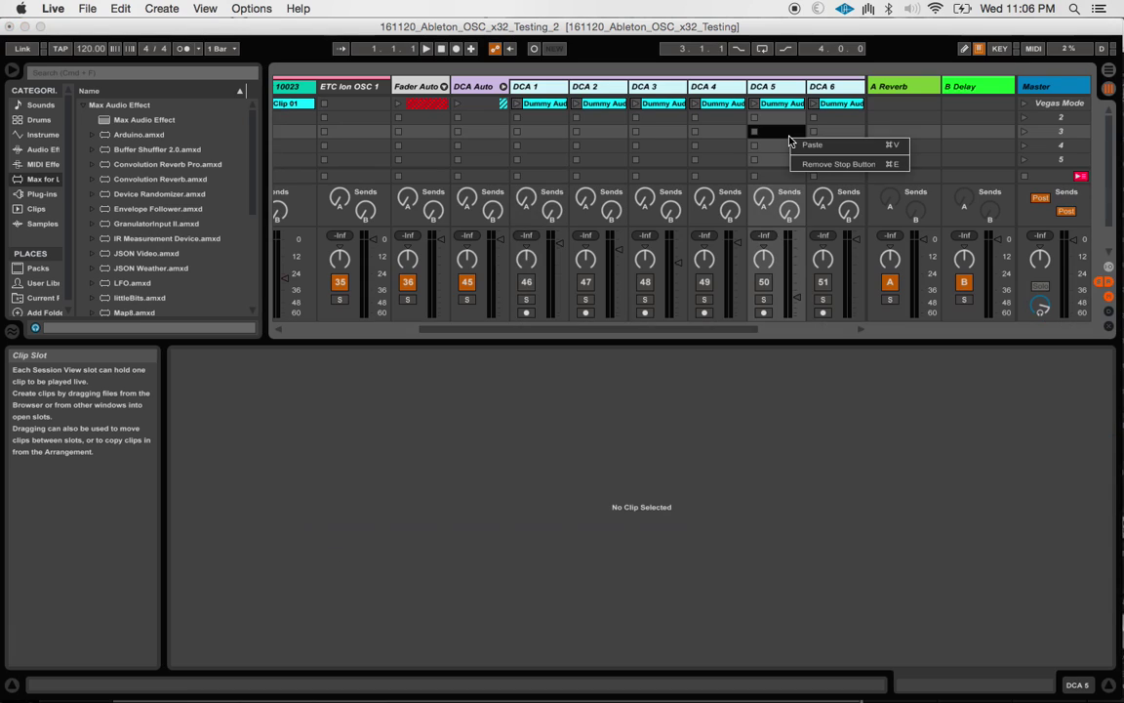
{"action": "key", "text": "Escape"}
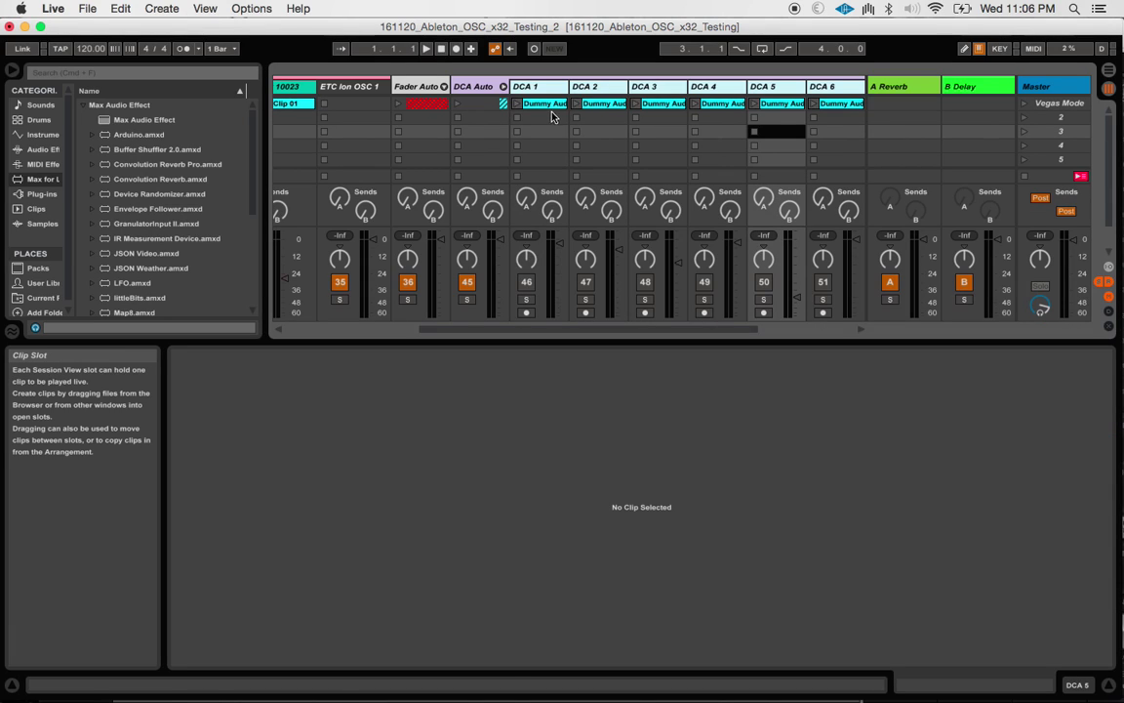
{"action": "left_click", "coordinate": [522, 103]}
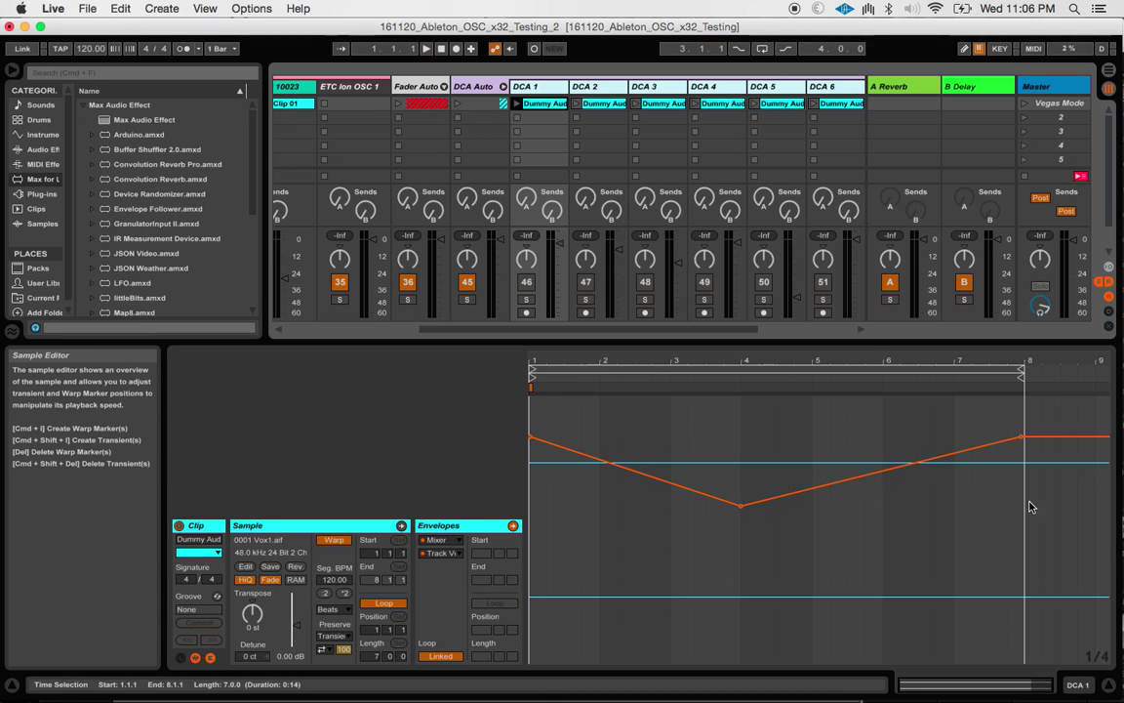
Step through the DCA 2, DCA 3 and DCA 4 clip envelopes
{"action": "left_click", "coordinate": [607, 104]}
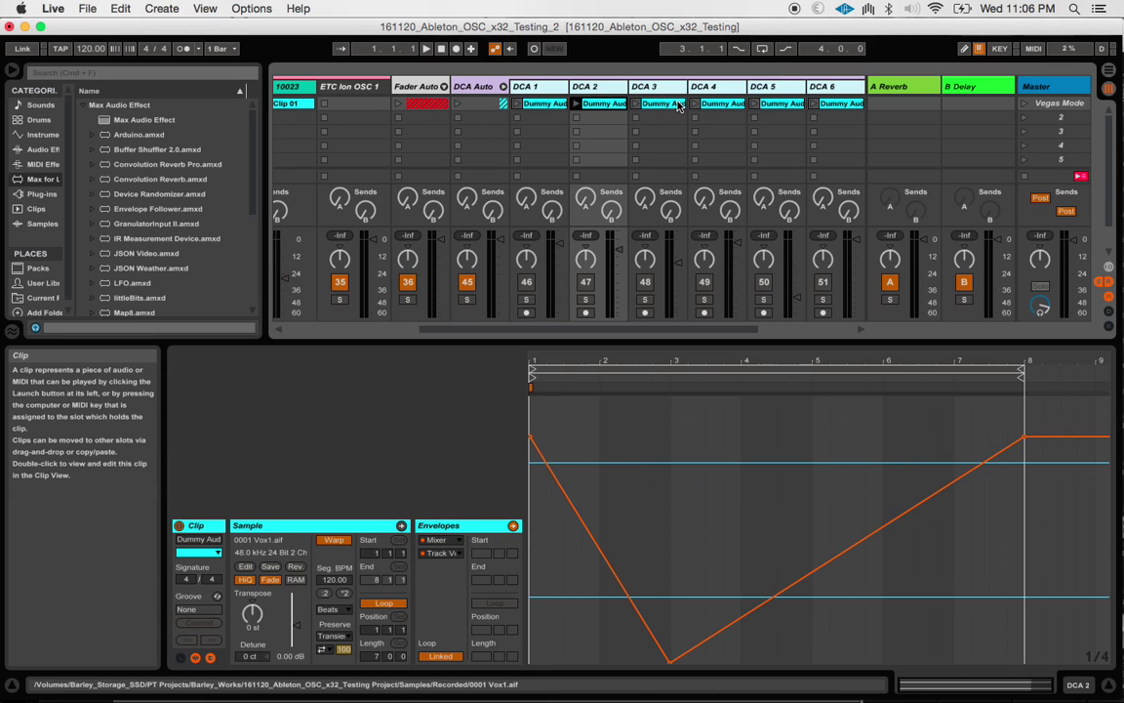
{"action": "left_click", "coordinate": [678, 104]}
{"action": "left_click", "coordinate": [714, 107]}
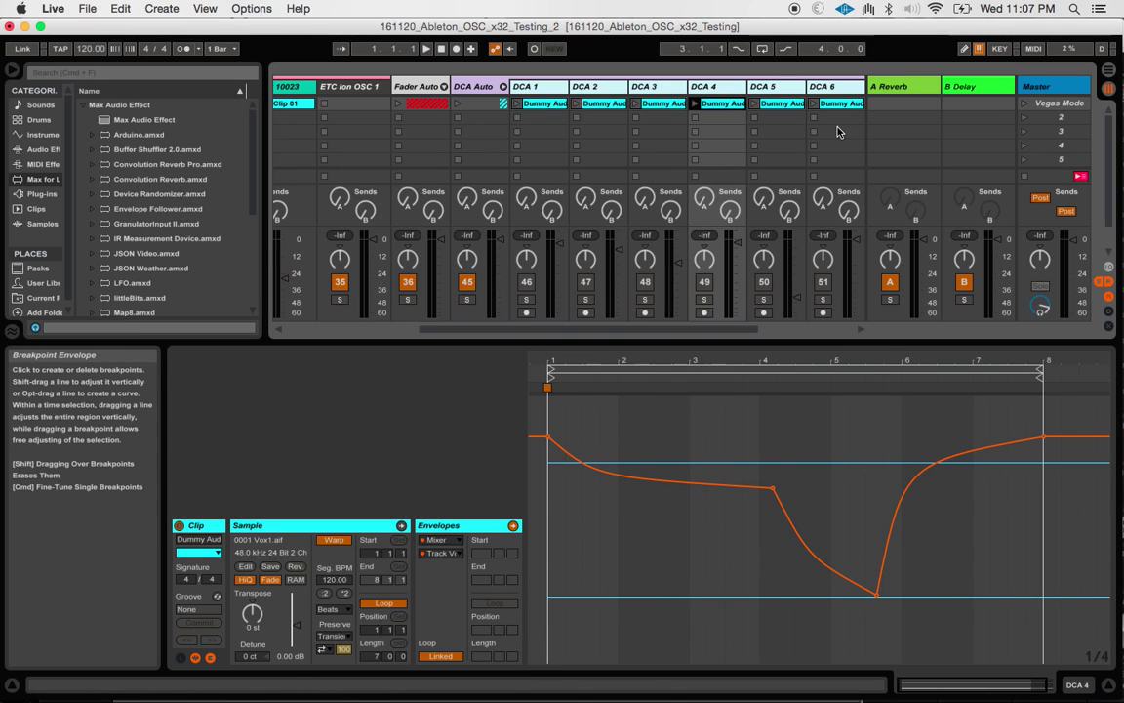
View the DCA 5 envelope, fold DCA Auto, and show X32 OSC Mast's OSC Send devices
{"action": "left_click", "coordinate": [781, 104]}
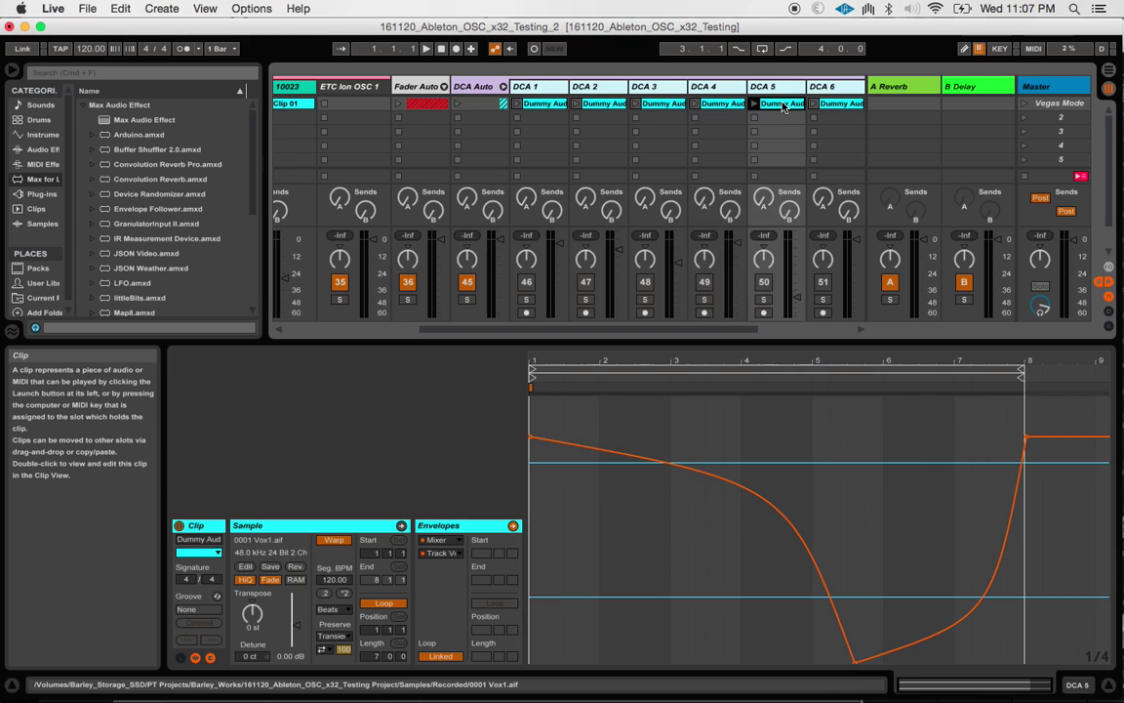
{"action": "left_click", "coordinate": [502, 91]}
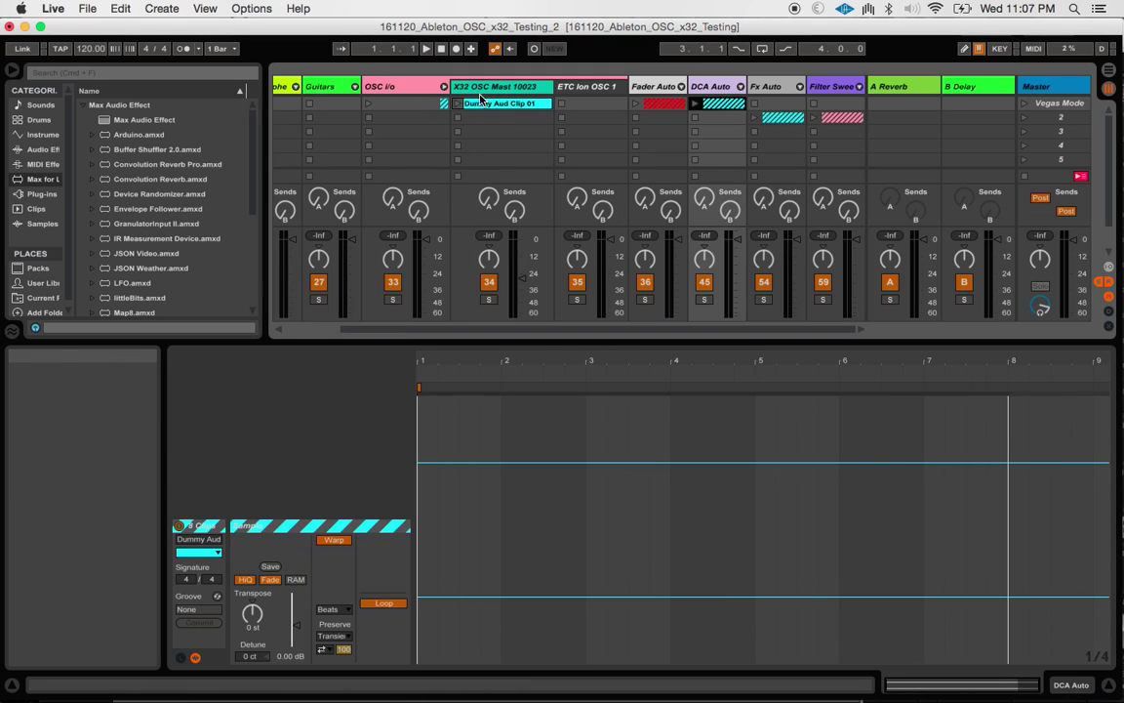
{"action": "double_click", "coordinate": [493, 95]}
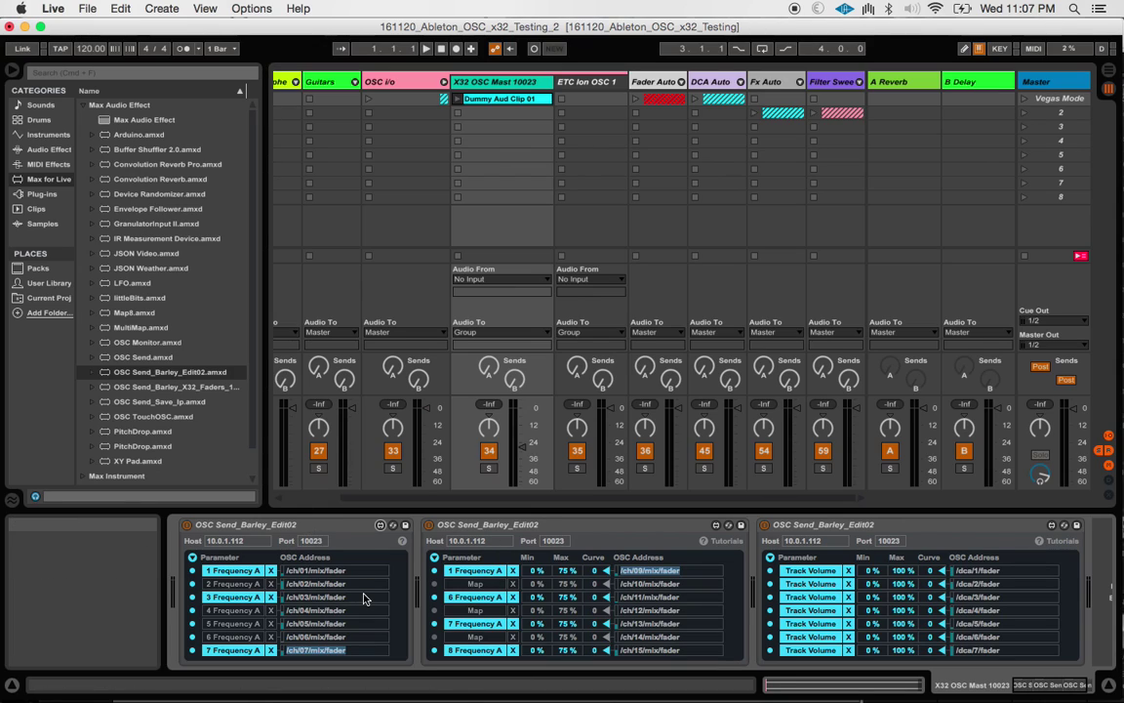
{"action": "scroll", "coordinate": [359, 590], "scroll_direction": "down", "scroll_amount": 1}
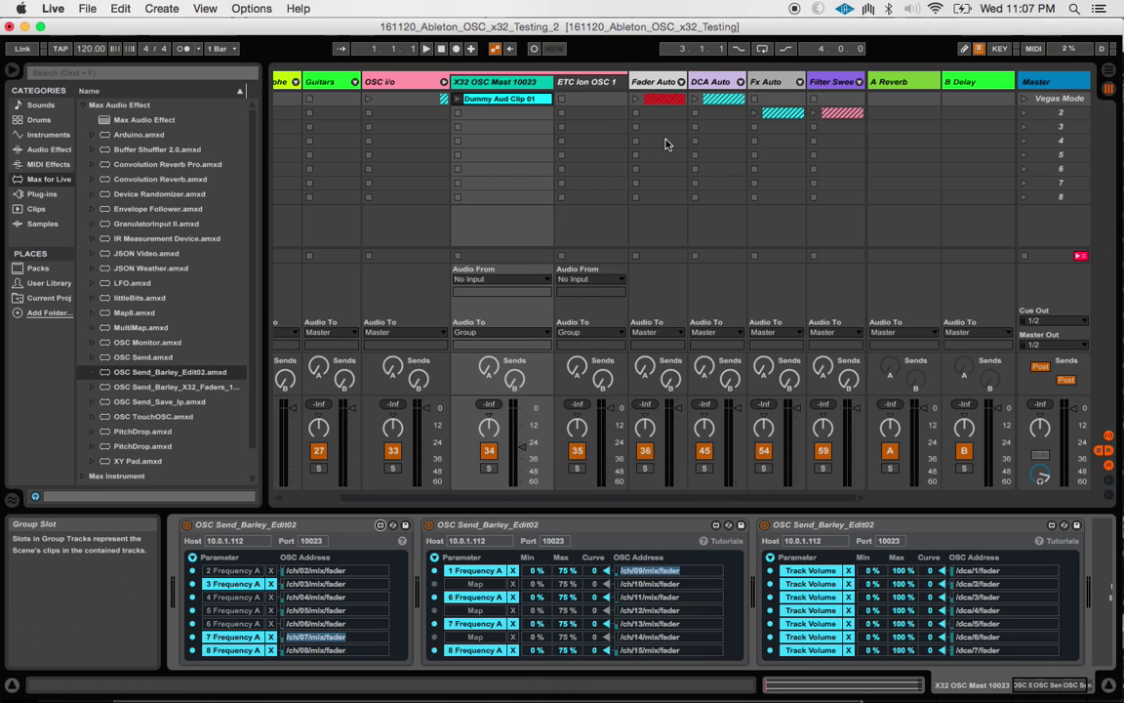
Unfold the Fader Auto group and show Fader 1 Auto's EQ Eight with its expanded display
{"action": "left_click", "coordinate": [681, 83]}
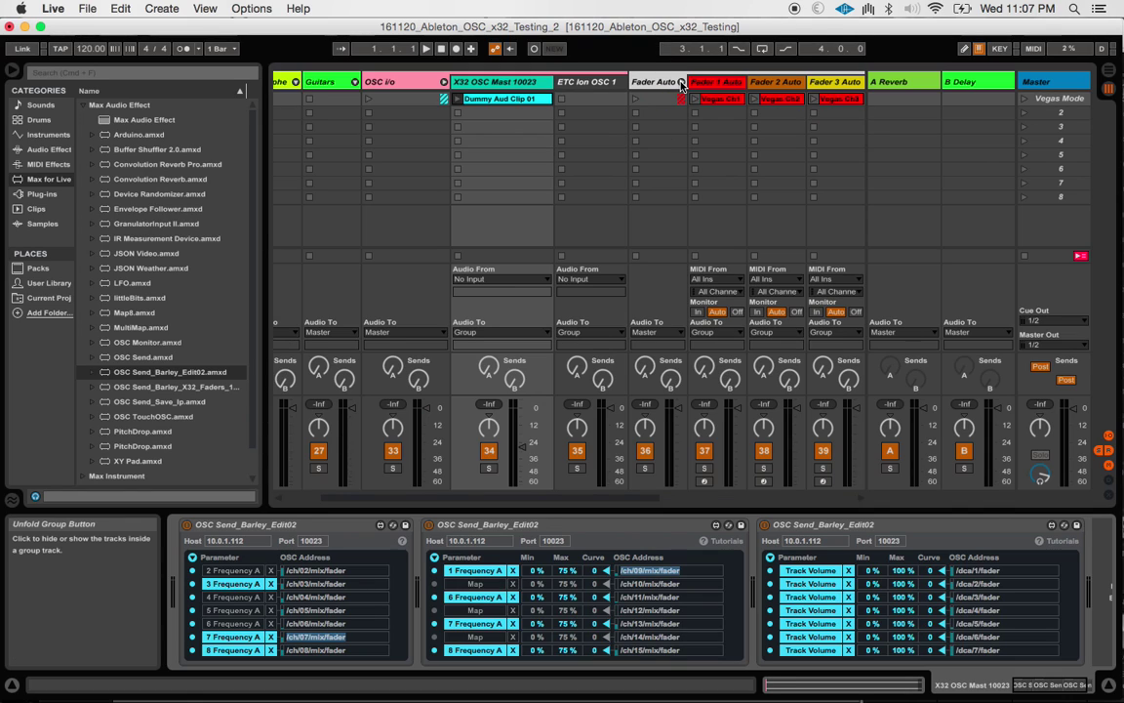
{"action": "scroll", "coordinate": [695, 168], "scroll_direction": "right", "scroll_amount": 4}
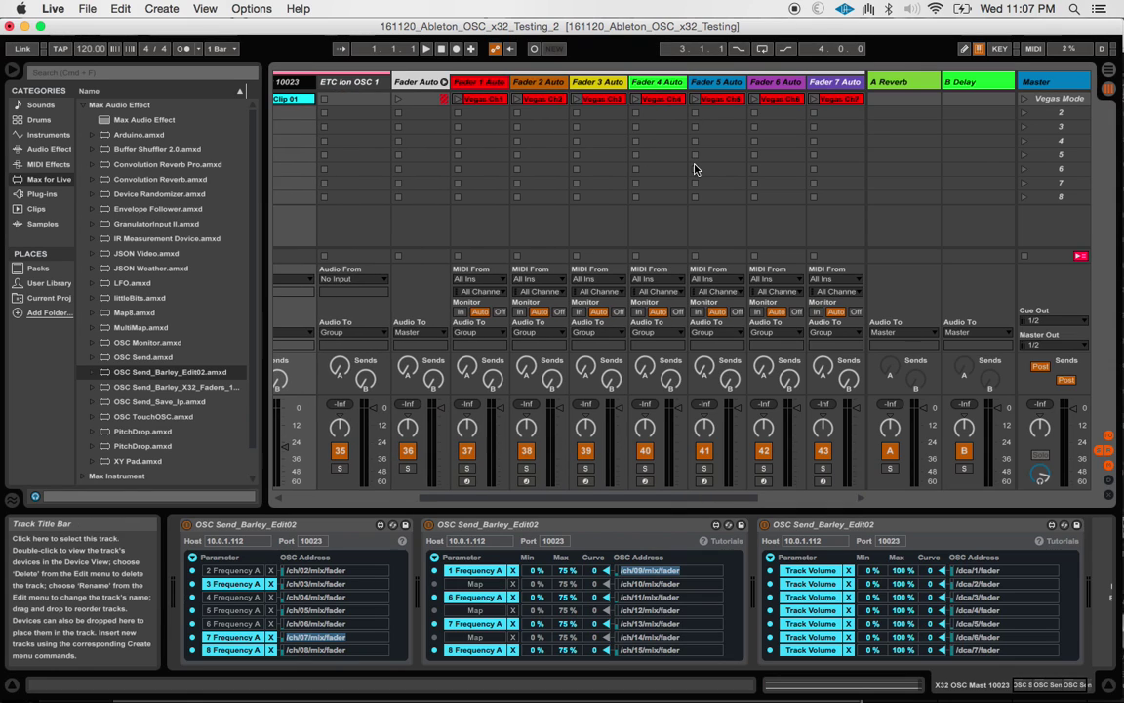
{"action": "double_click", "coordinate": [499, 89]}
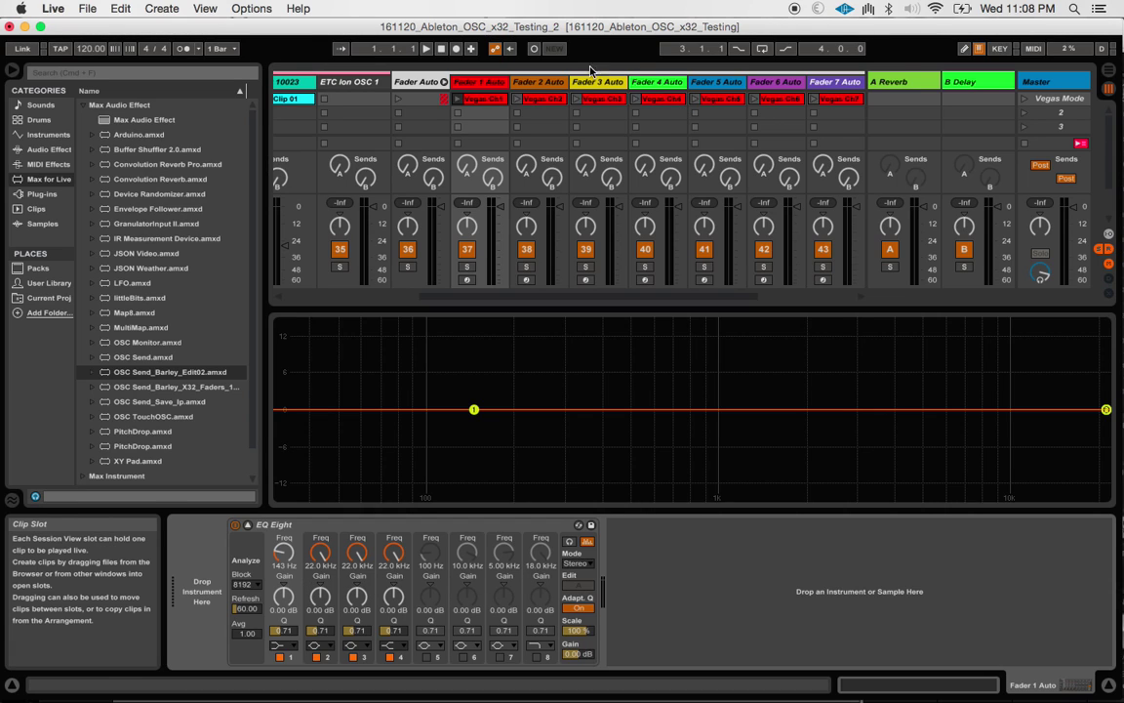
Check Fader 3 Auto's EQ Eight, then show Vegas Ch1's EQ Eight 1 Frequency A envelope
{"action": "left_click", "coordinate": [552, 78]}
{"action": "left_click", "coordinate": [597, 81]}
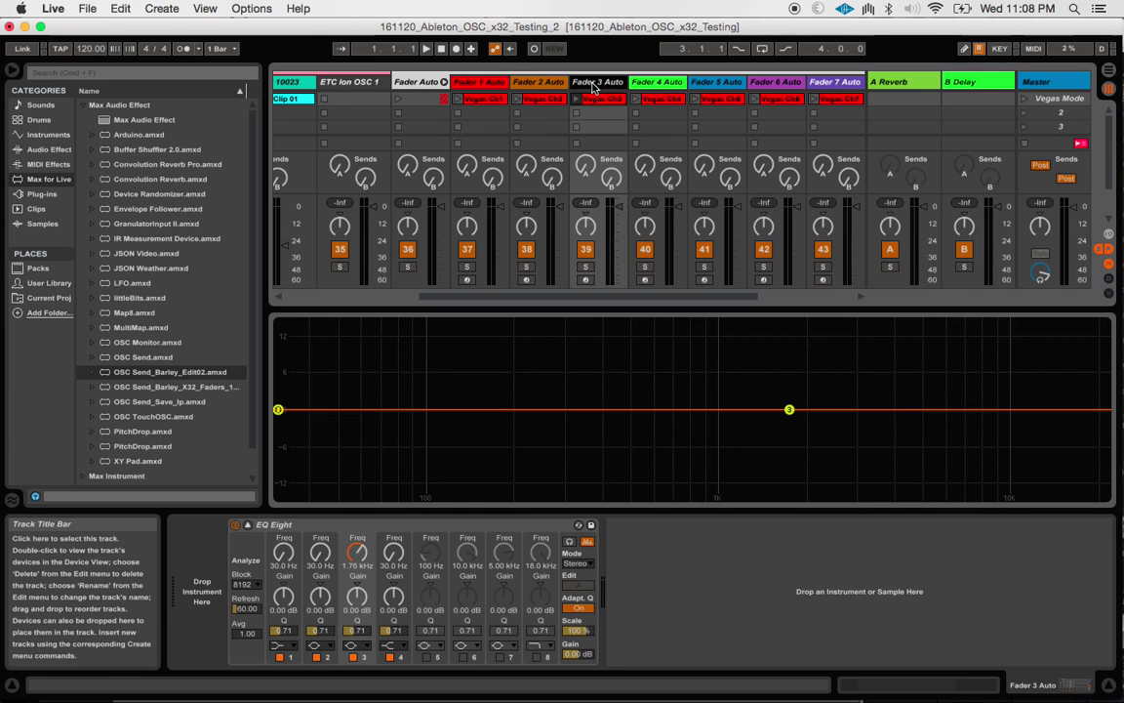
{"action": "left_click", "coordinate": [477, 99]}
{"action": "left_click", "coordinate": [487, 447]}
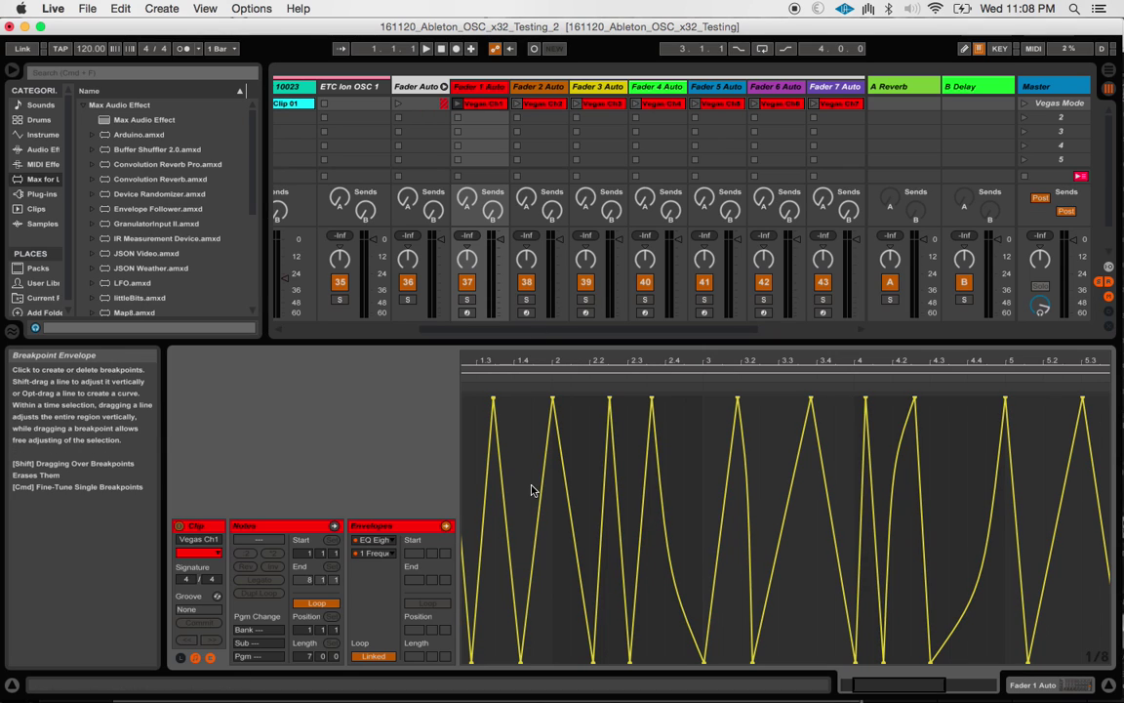
Select the Vegas Ch1 envelope from bar 1 to 8, scroll through it, then hide Detail View
{"action": "key", "text": "super+a"}
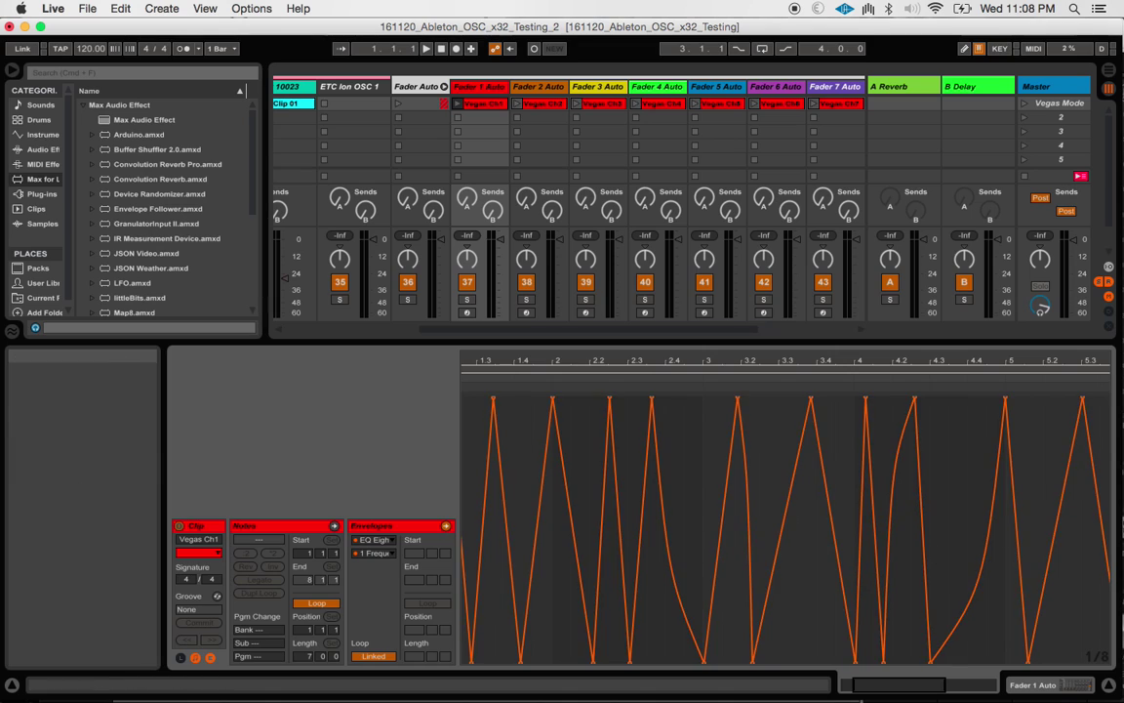
{"action": "scroll", "coordinate": [519, 434], "scroll_direction": "right", "scroll_amount": 6}
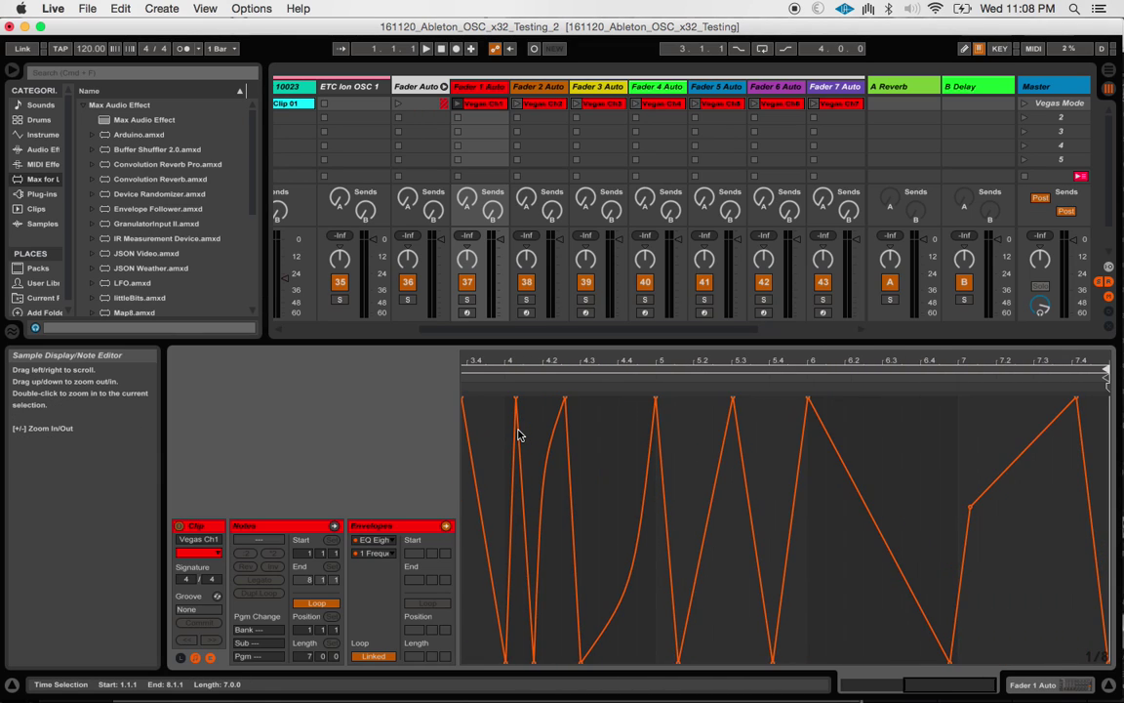
{"action": "scroll", "coordinate": [519, 434], "scroll_direction": "left", "scroll_amount": 3}
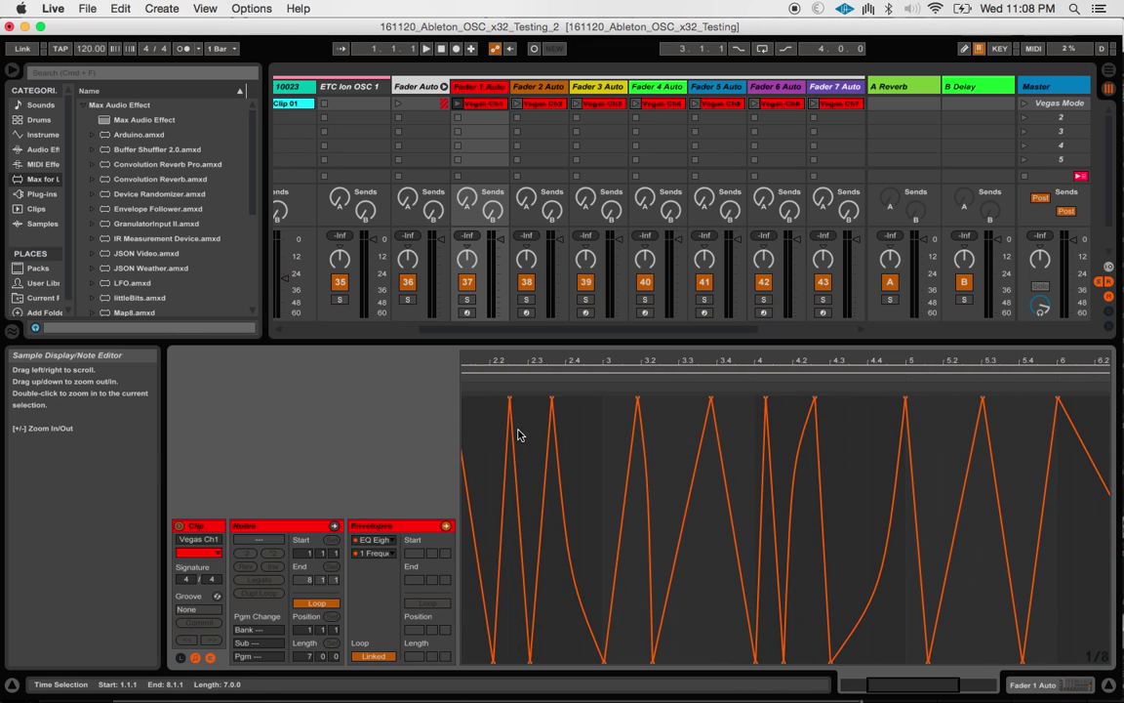
{"action": "scroll", "coordinate": [520, 433], "scroll_direction": "left", "scroll_amount": 3}
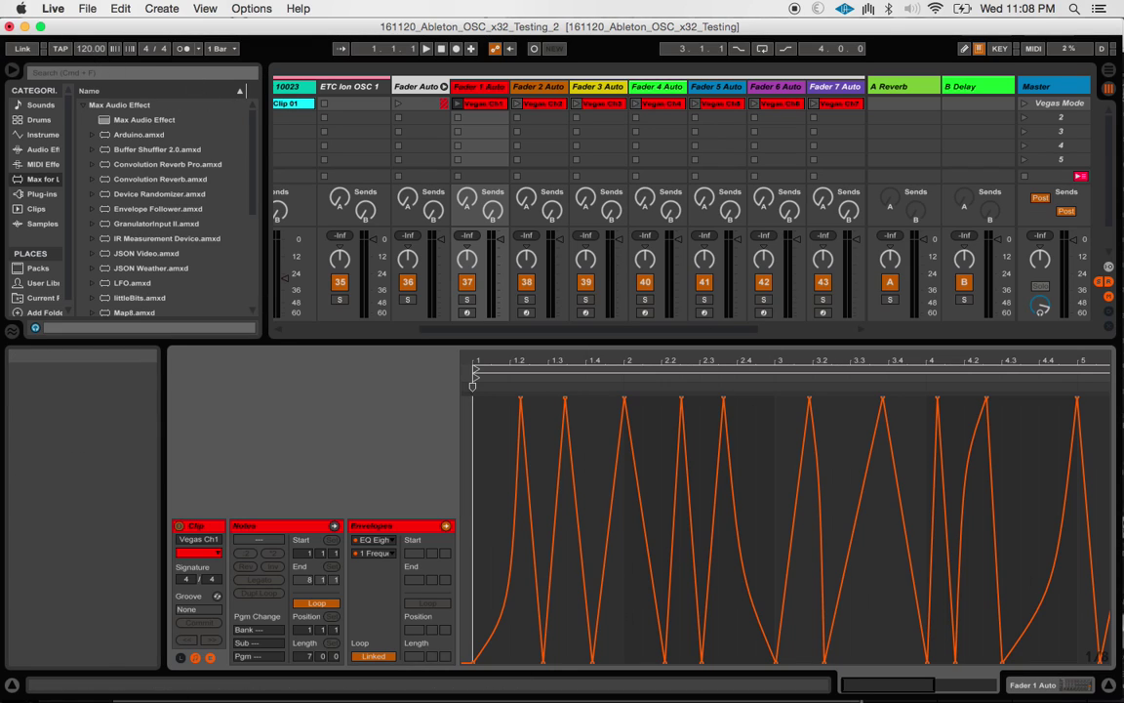
{"action": "left_click", "coordinate": [1105, 684]}
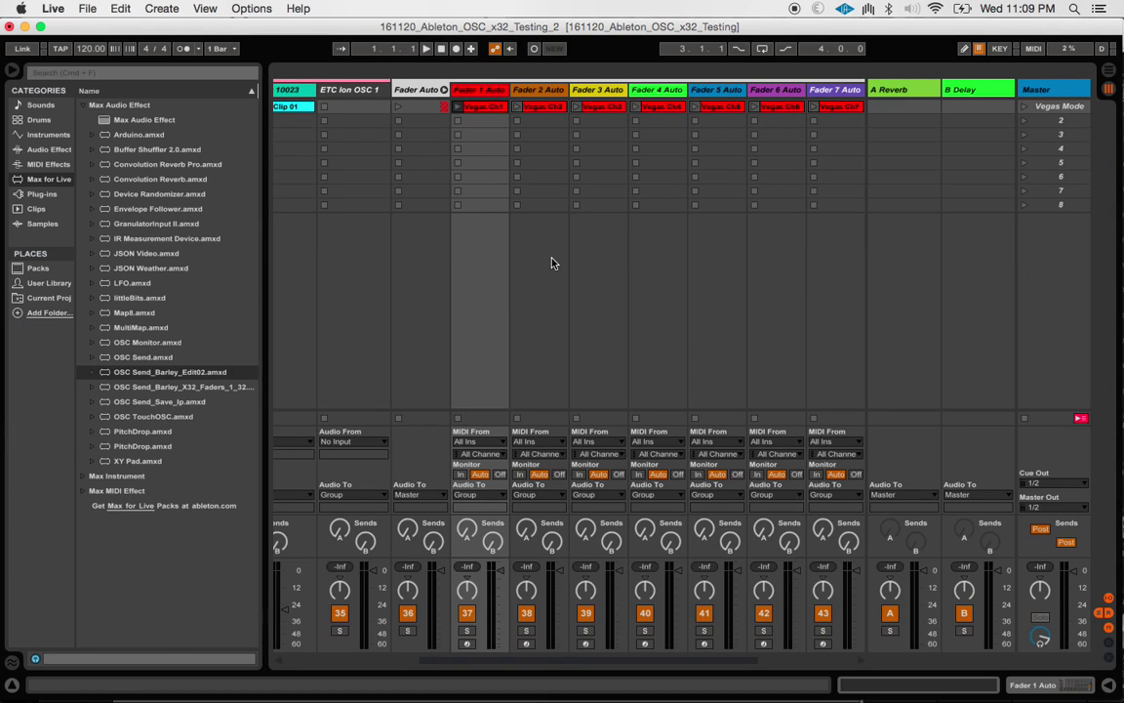
Fold the Fader Auto group and select the X32 OSC Mast track
{"action": "scroll", "coordinate": [551, 262], "scroll_direction": "right", "scroll_amount": 4}
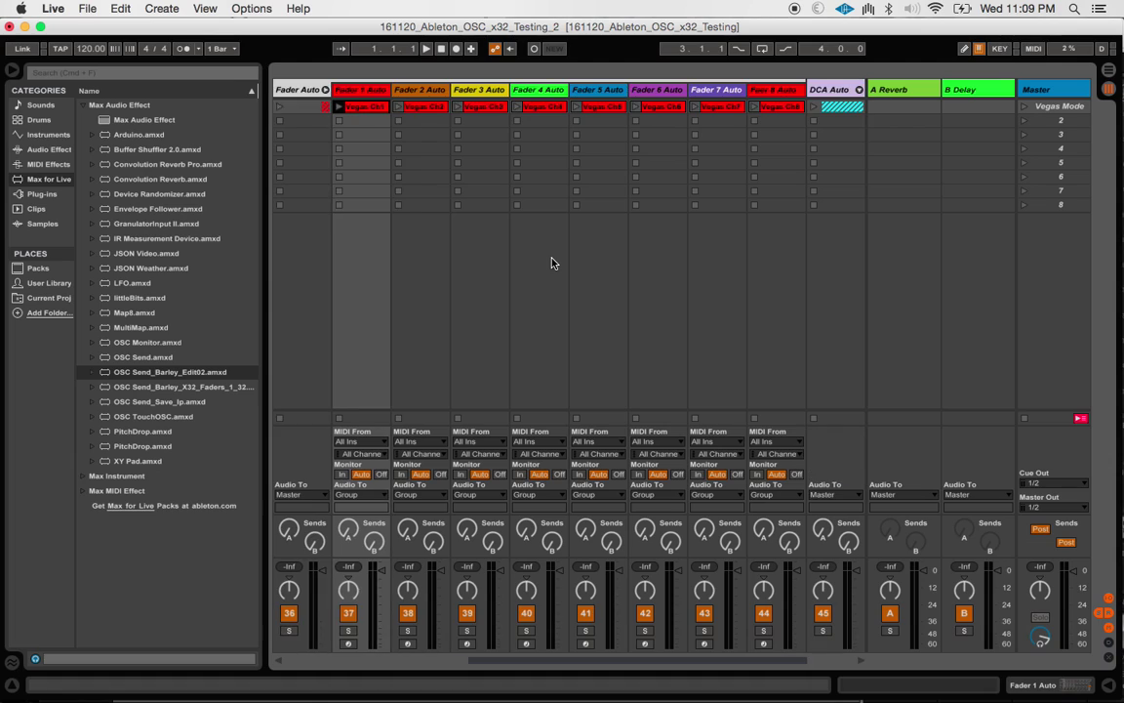
{"action": "scroll", "coordinate": [552, 262], "scroll_direction": "left", "scroll_amount": 2}
{"action": "left_click", "coordinate": [325, 90]}
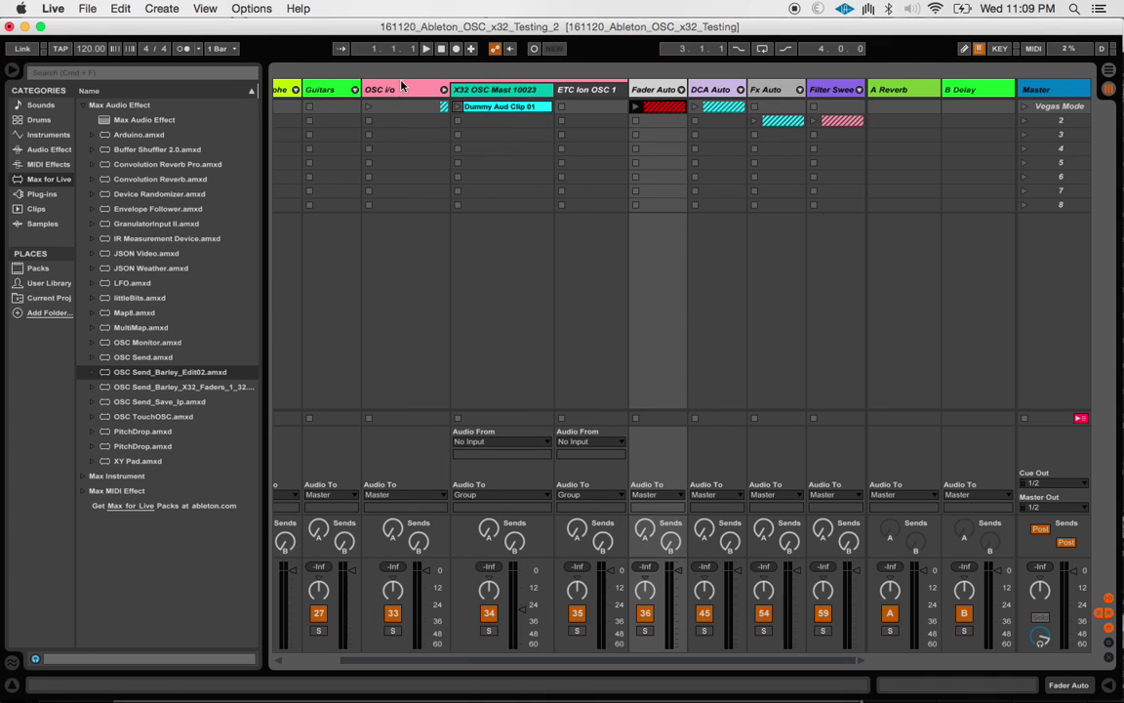
{"action": "left_click", "coordinate": [497, 91]}
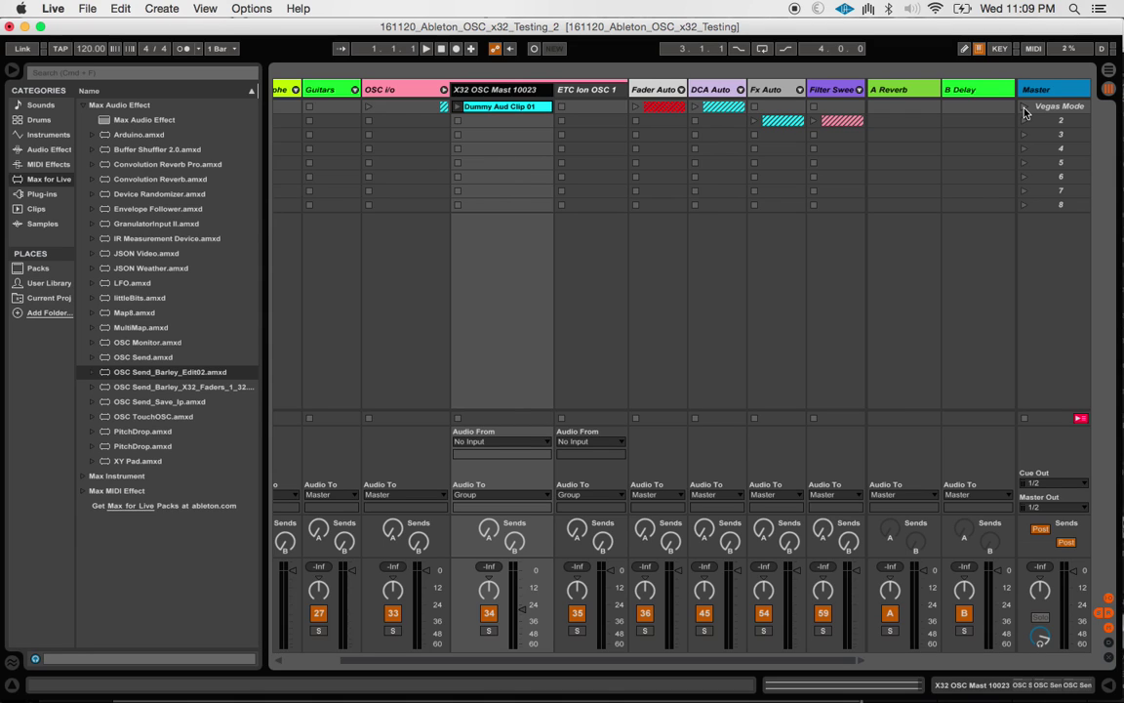
Switch through OSCulator's channel 1 fader routing to the X32-Edit mixer at 10.0.1.112
{"action": "key", "text": "super+Tab"}
{"action": "key", "text": "super+Tab"}
{"action": "key", "text": "super+Tab"}
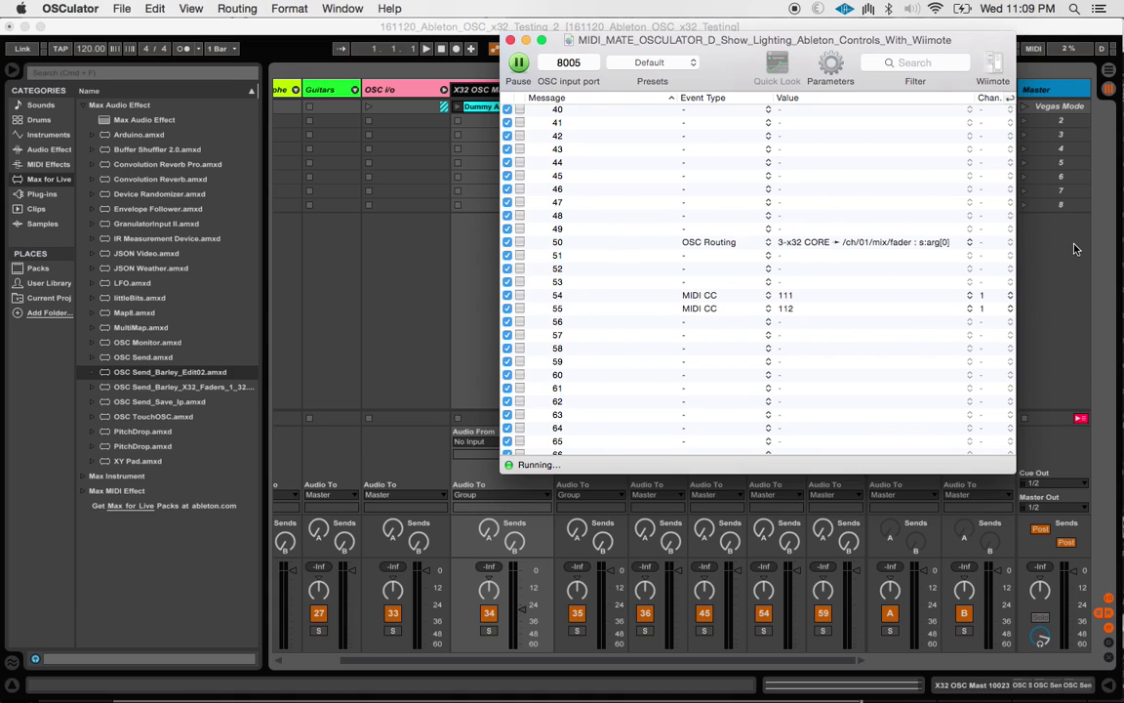
{"action": "key", "text": "super+Tab"}
{"action": "key", "text": "super+Tab"}
{"action": "key", "text": "super+Tab"}
{"action": "key", "text": "super+Tab"}
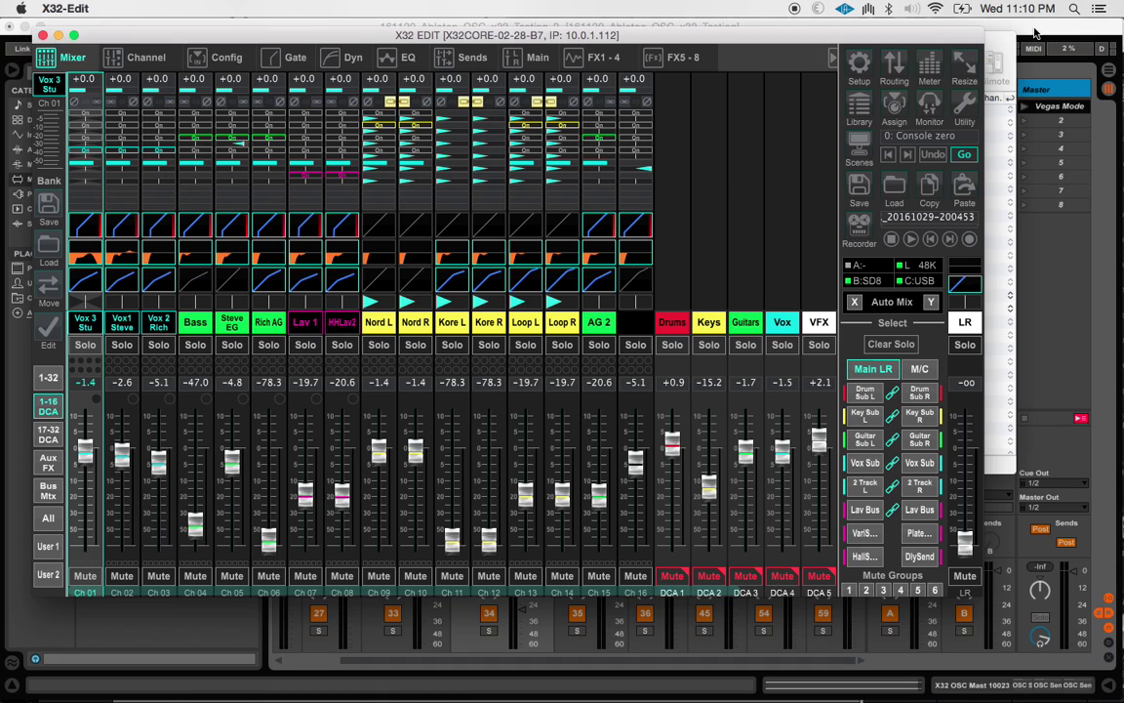
Bring Ableton Live to the front, showing the X32 OSC Mast track with Dummy Aud Clip 01
{"action": "left_click", "coordinate": [1035, 34]}
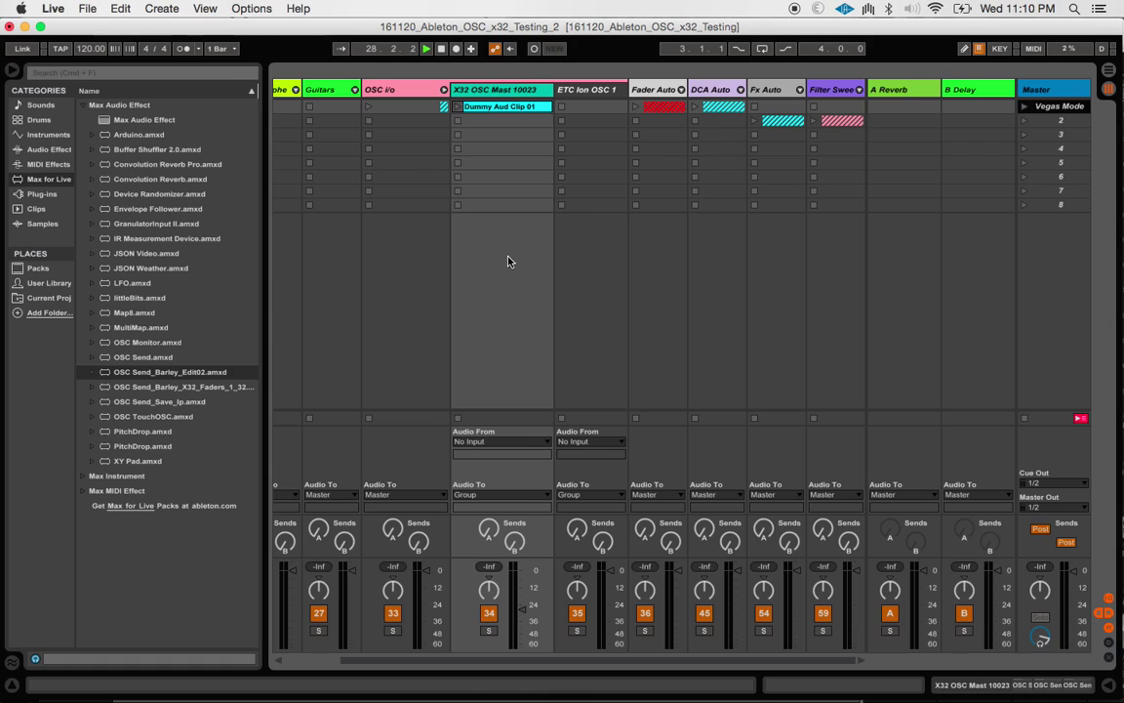